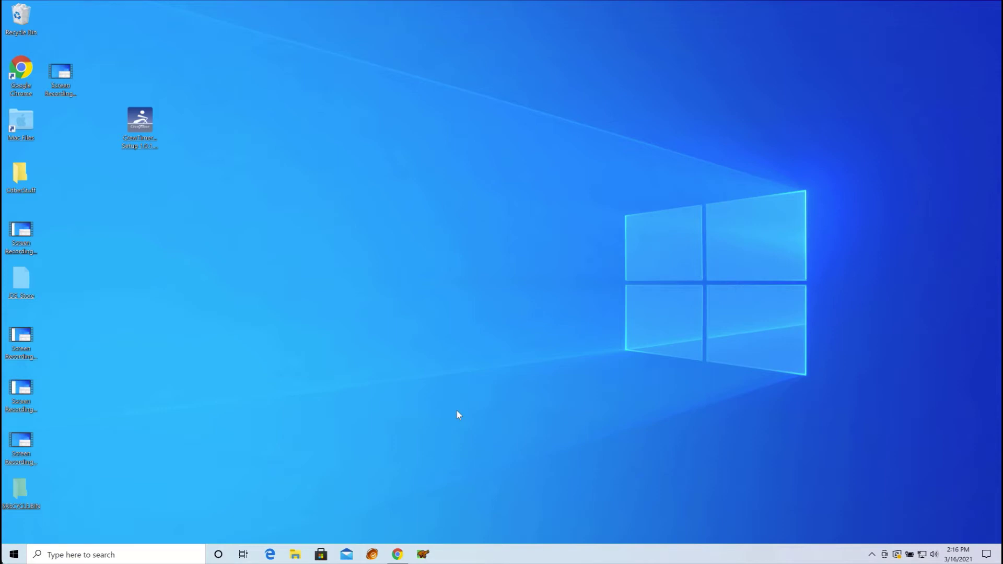
# - Run the CrewTimer setup from the desktop, then copy the regatta code from the CrewTimer web page's address into Mobile ID
pyautogui.click(134, 142)
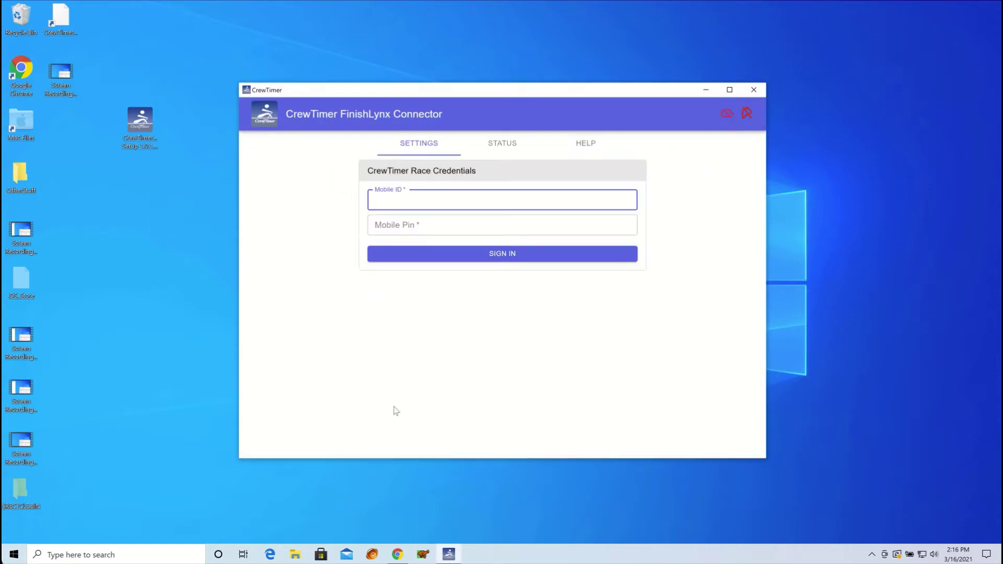
pyautogui.moveTo(398, 557)
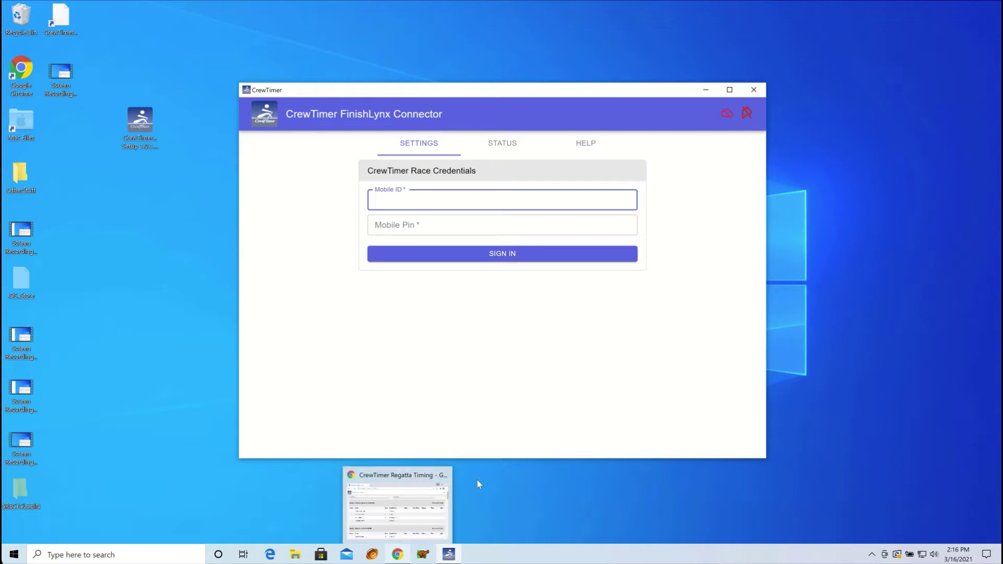
pyautogui.click(399, 558)
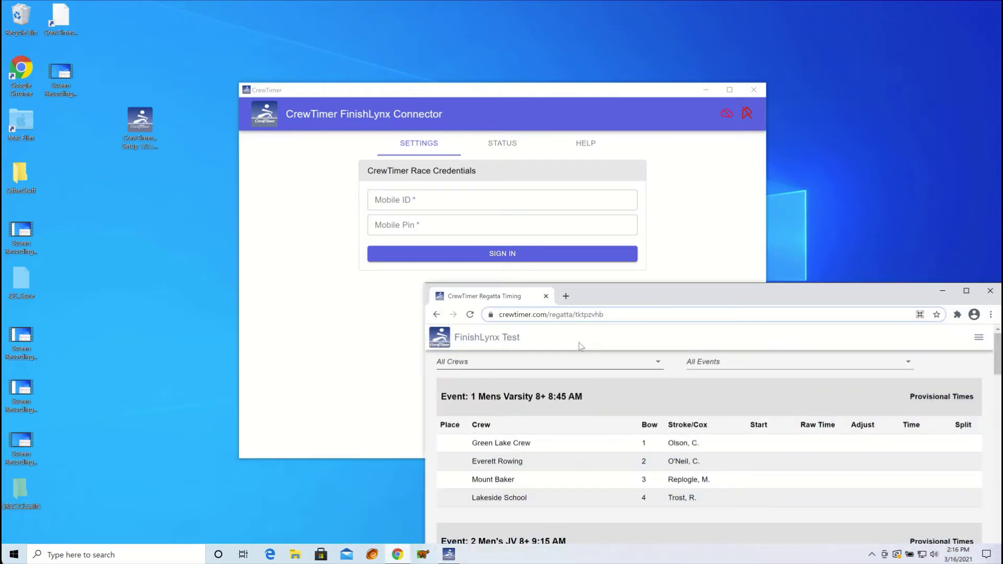
pyautogui.click(574, 315)
pyautogui.moveTo(617, 315); pyautogui.dragTo(645, 314)
pyautogui.hotkey('ctrl', 'c')
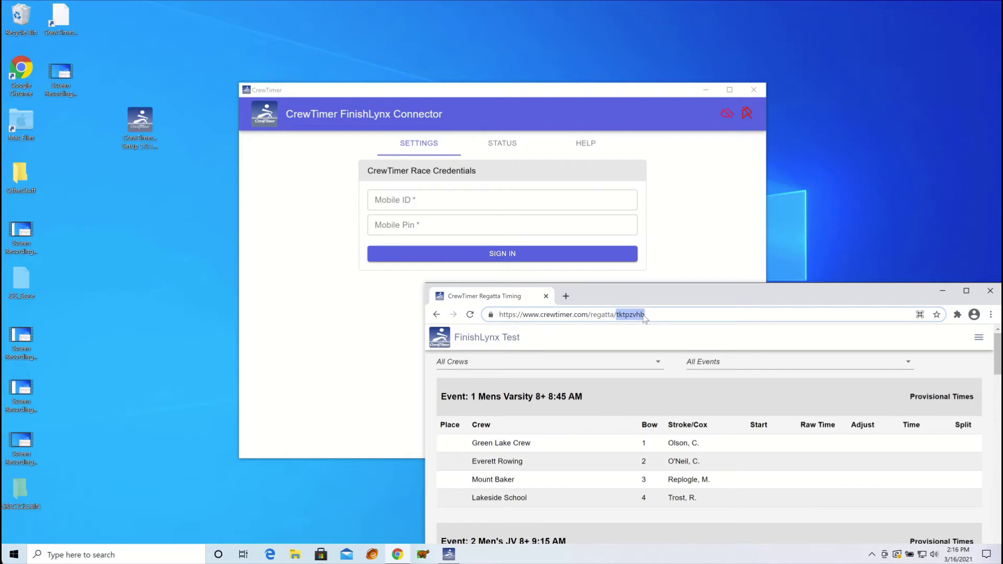
pyautogui.click(452, 204)
pyautogui.hotkey('ctrl', 'v')
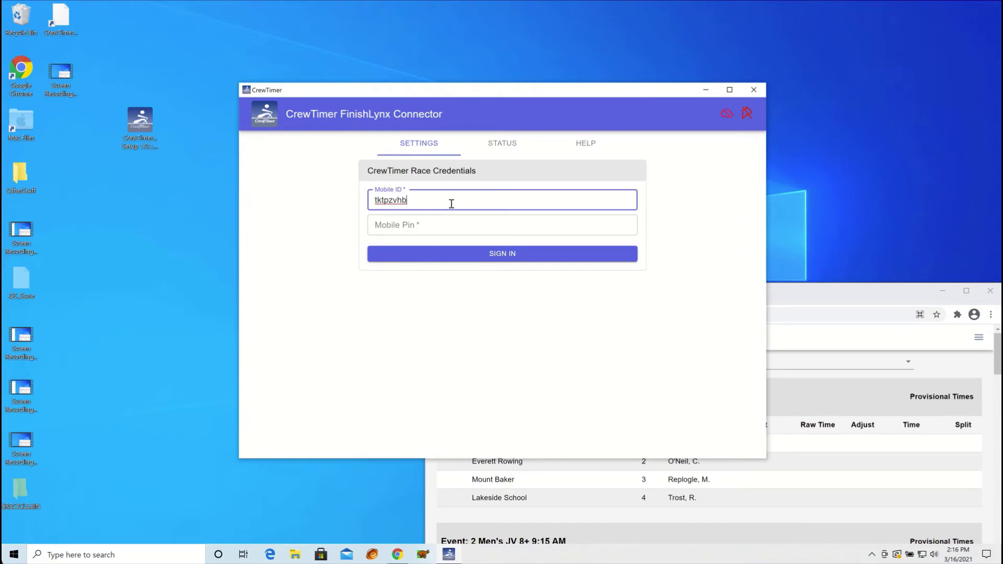
# - Enter the race's mobile PIN and sign in to the FinishLynx connector
pyautogui.click(444, 224)
pyautogui.write('•••')
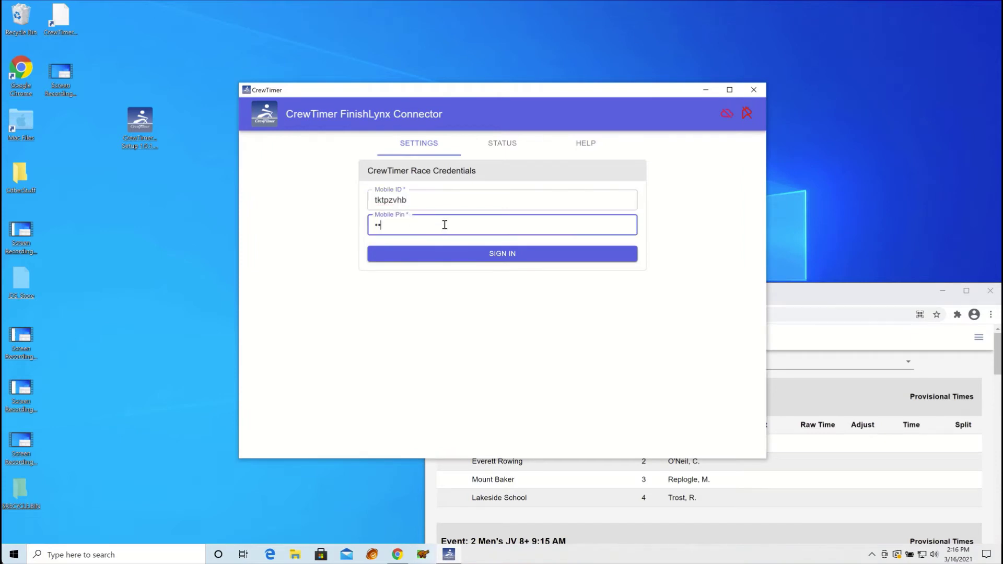
pyautogui.write('••')
pyautogui.click(498, 255)
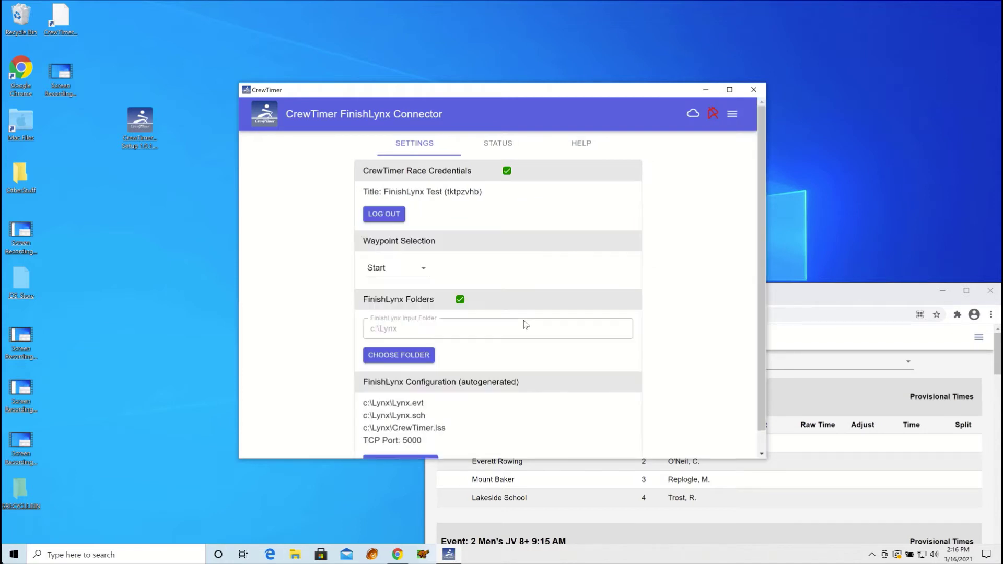
# - Keep Start as the waypoint, and move and resize the connector window to fit the desktop's upper-left corner beside the browser
pyautogui.click(425, 270)
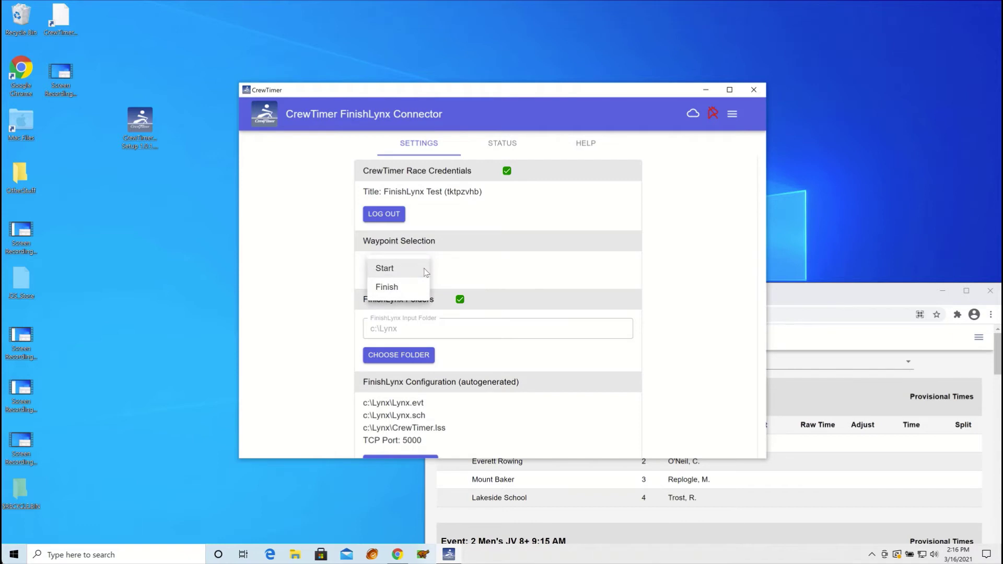
pyautogui.click(466, 271)
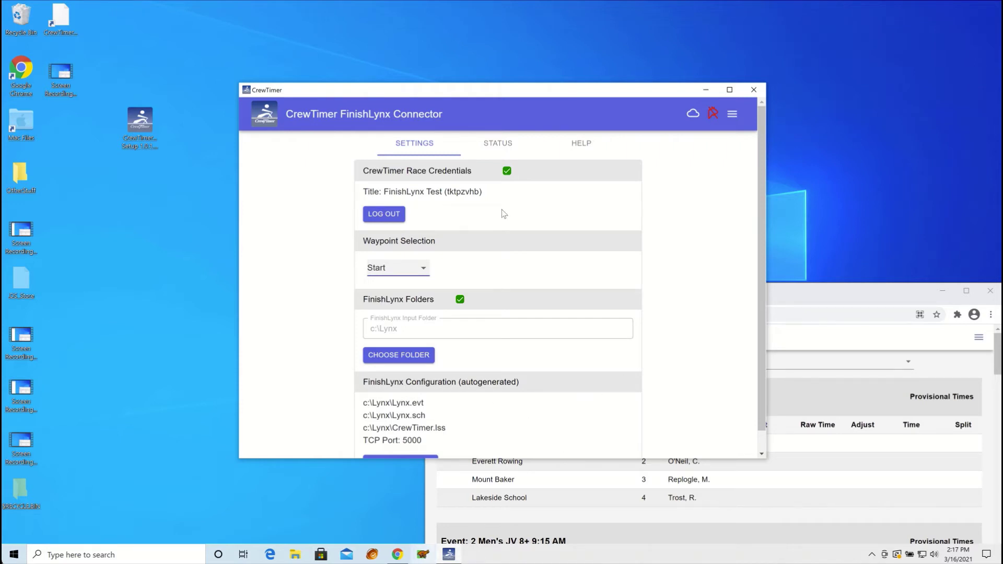
pyautogui.moveTo(465, 94); pyautogui.dragTo(230, 14)
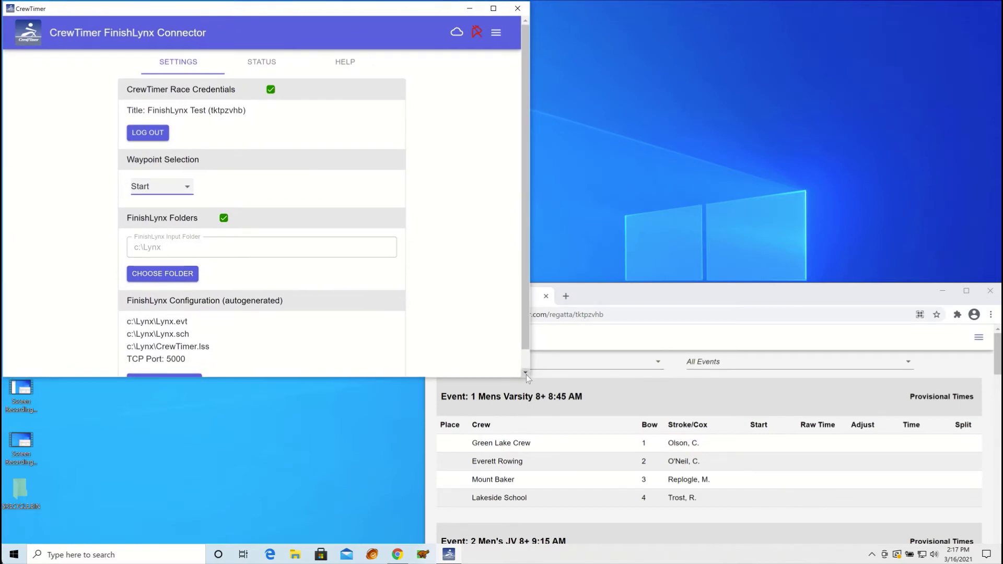
pyautogui.moveTo(529, 376); pyautogui.dragTo(424, 429)
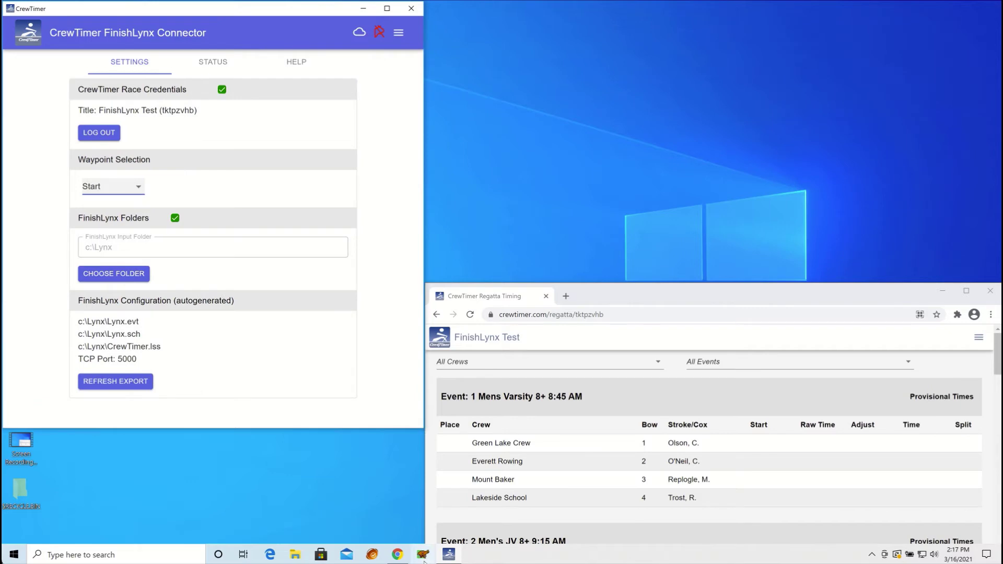
# - Launch FinishLynx and dismiss the capture button serial port error
pyautogui.click(423, 556)
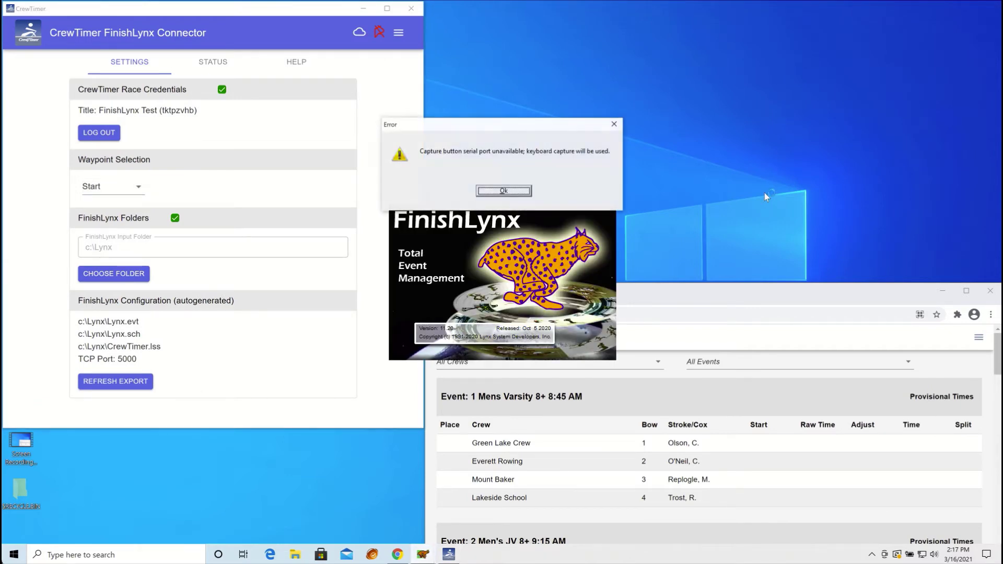
pyautogui.click(515, 195)
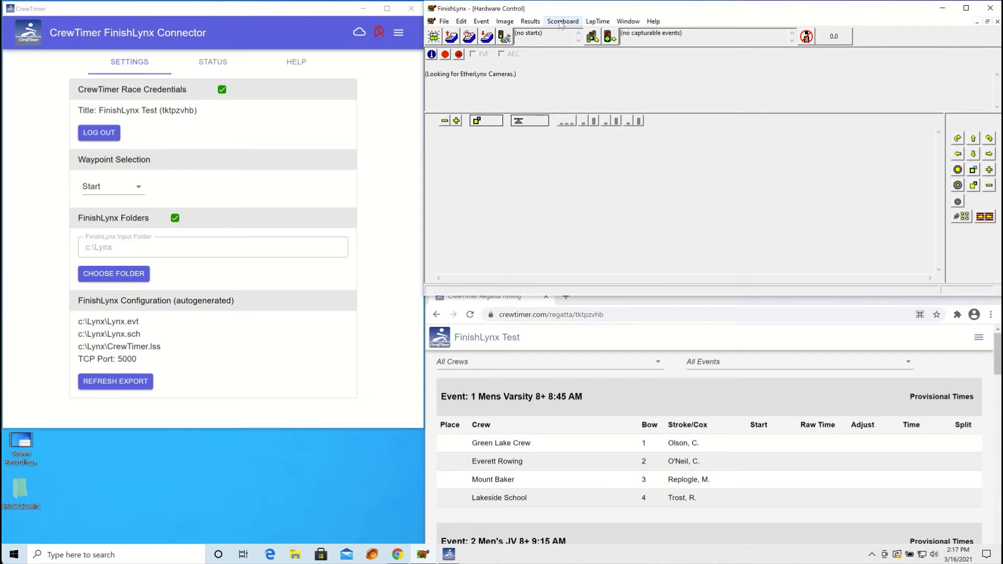
pyautogui.moveTo(381, 35)
# - Add a new scoreboard in the FinishLynx scoreboard options and assign it the CrewTimer.lss script
pyautogui.click(563, 22)
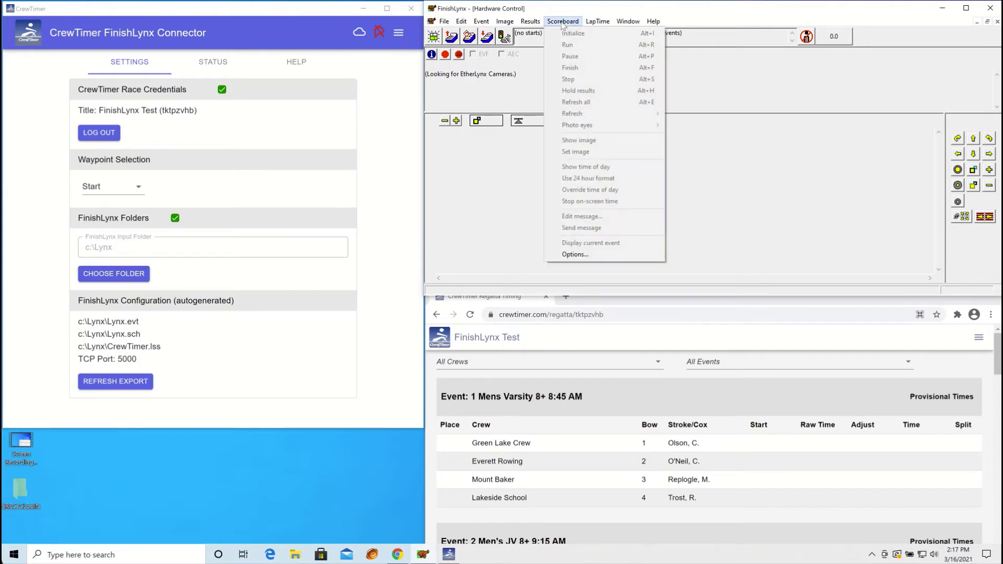
pyautogui.click(575, 255)
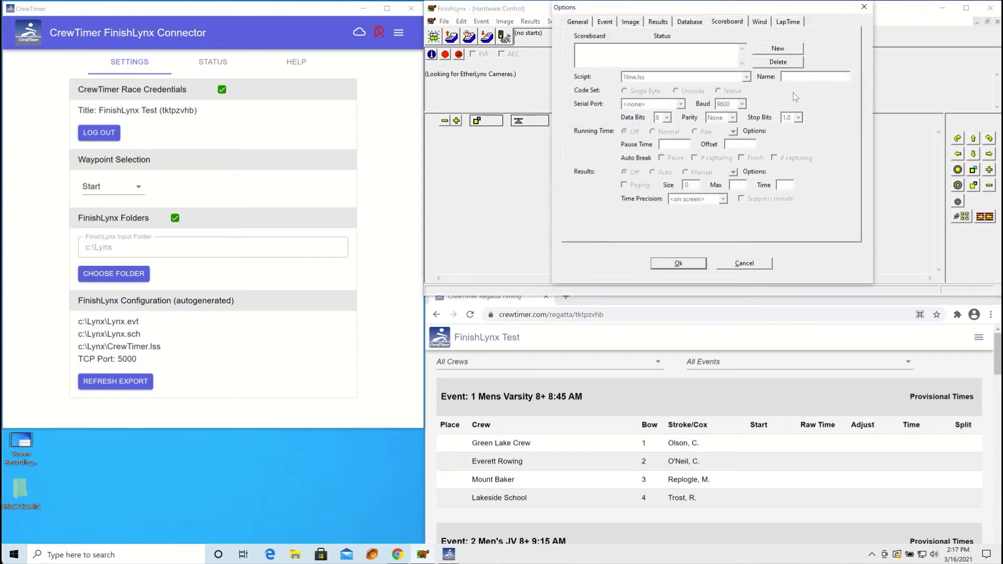
pyautogui.click(777, 49)
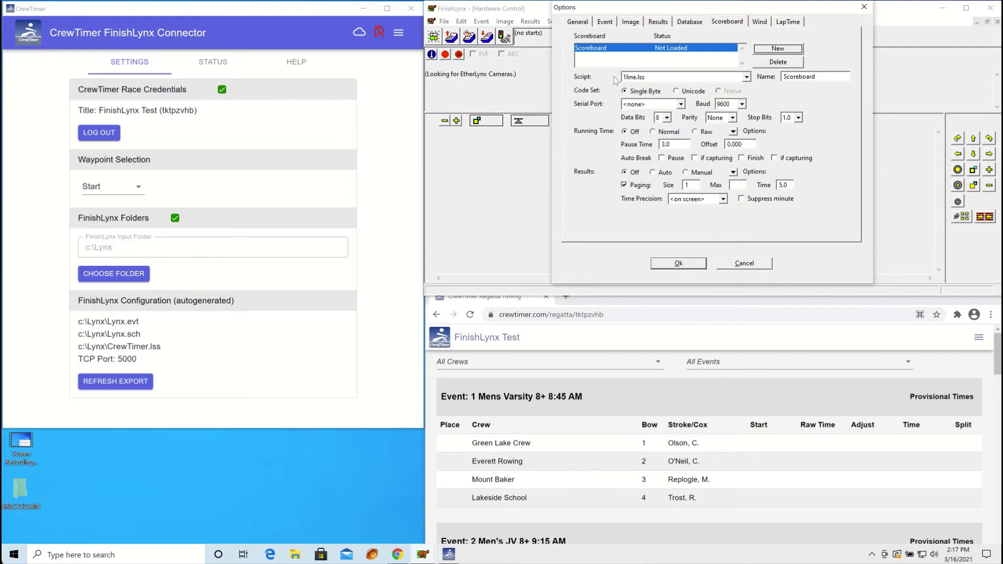
pyautogui.click(747, 78)
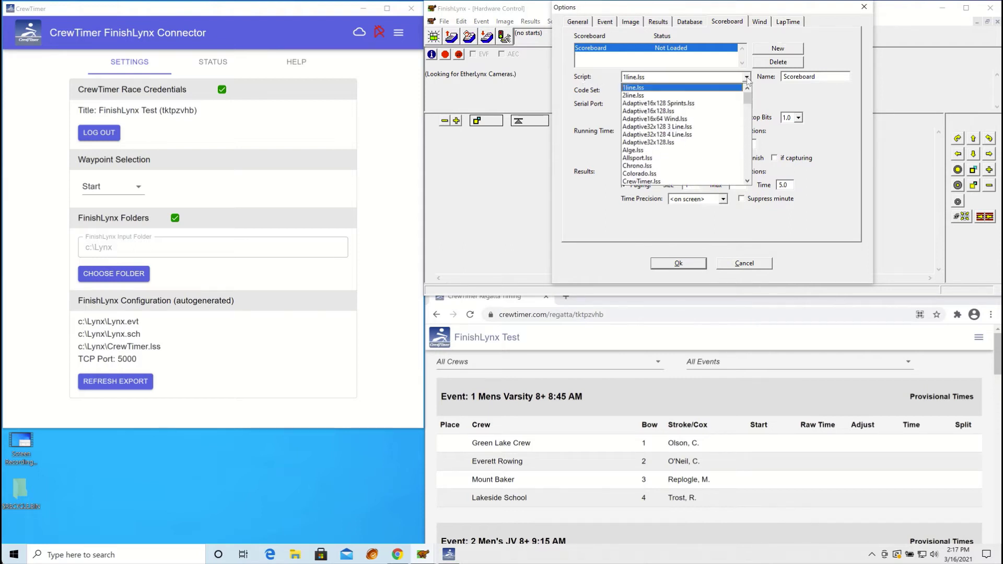
pyautogui.click(648, 182)
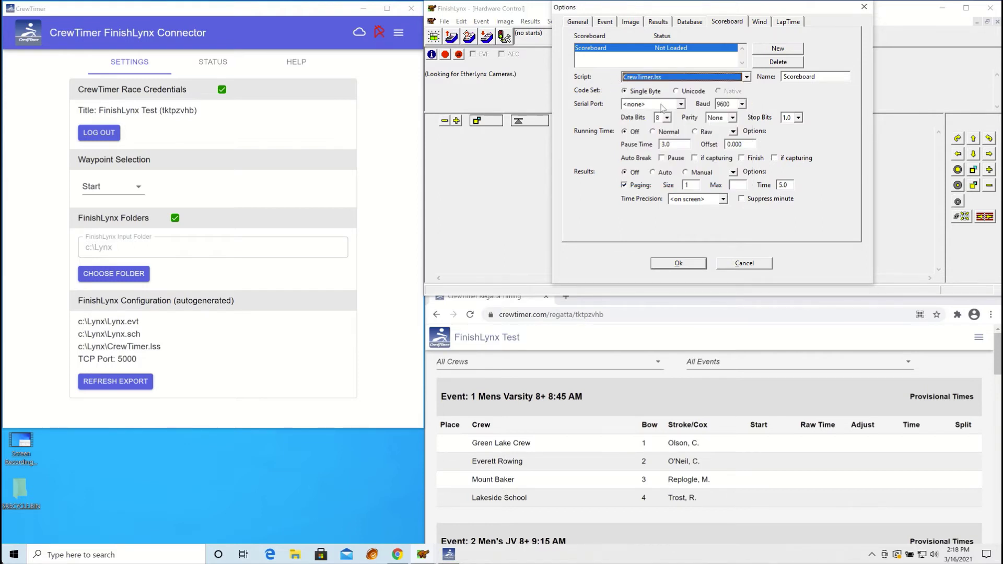
# - Set the scoreboard's serial port to Network (connect) with port 5000 and IP address 127.0.01
pyautogui.click(682, 105)
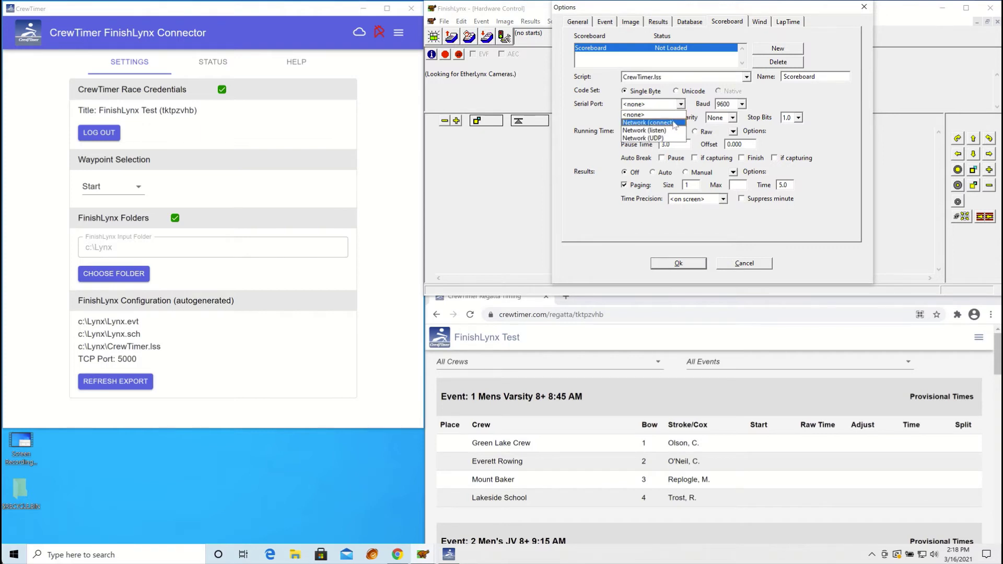
pyautogui.click(674, 124)
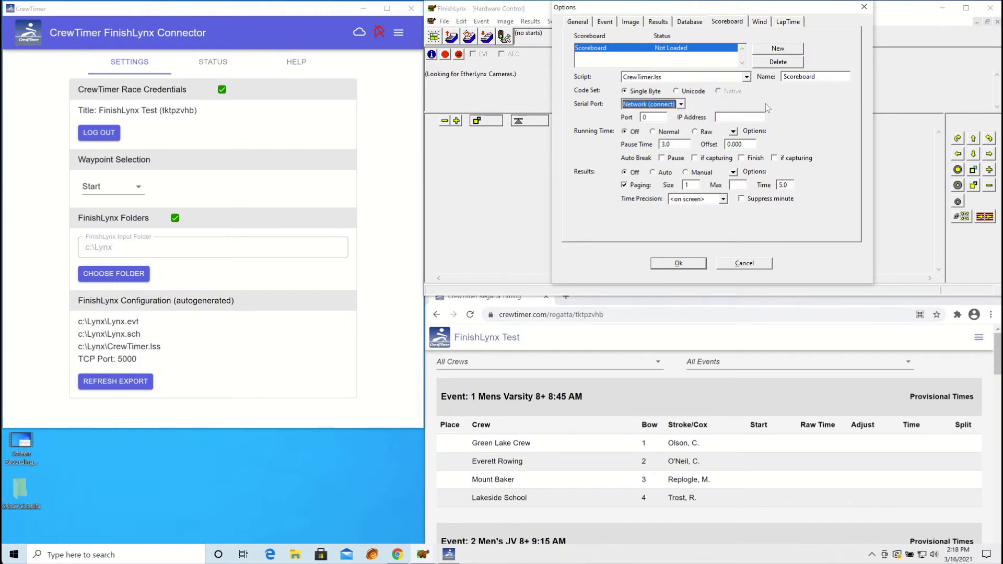
pyautogui.click(644, 117)
pyautogui.write('5000')
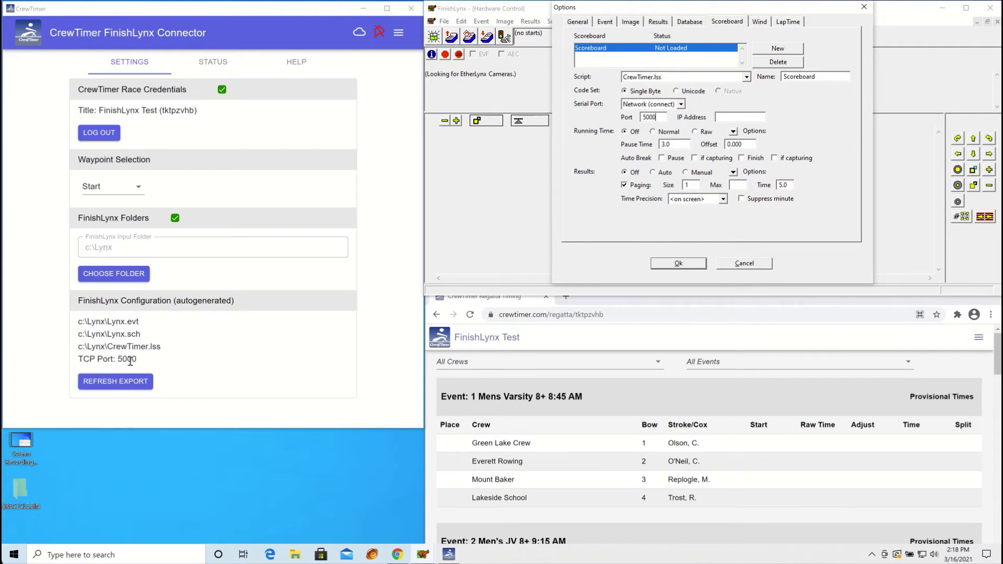
pyautogui.click(724, 117)
pyautogui.write('127.0.01')
# - Set the scoreboard results to Auto with paging time 0.0 and time precision Thousandths, and accept the options
pyautogui.click(654, 175)
pyautogui.click(780, 186)
pyautogui.click(723, 200)
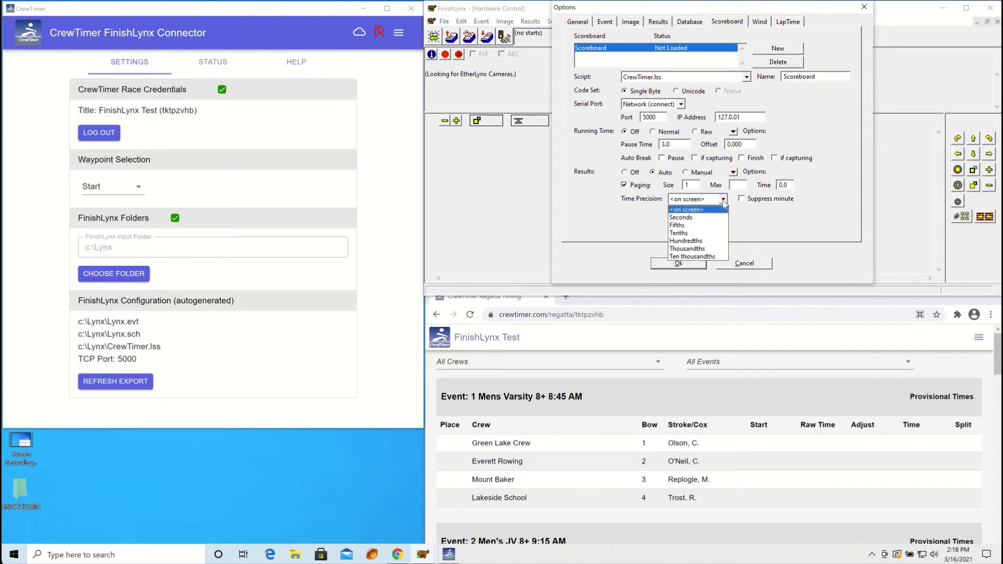
pyautogui.click(709, 249)
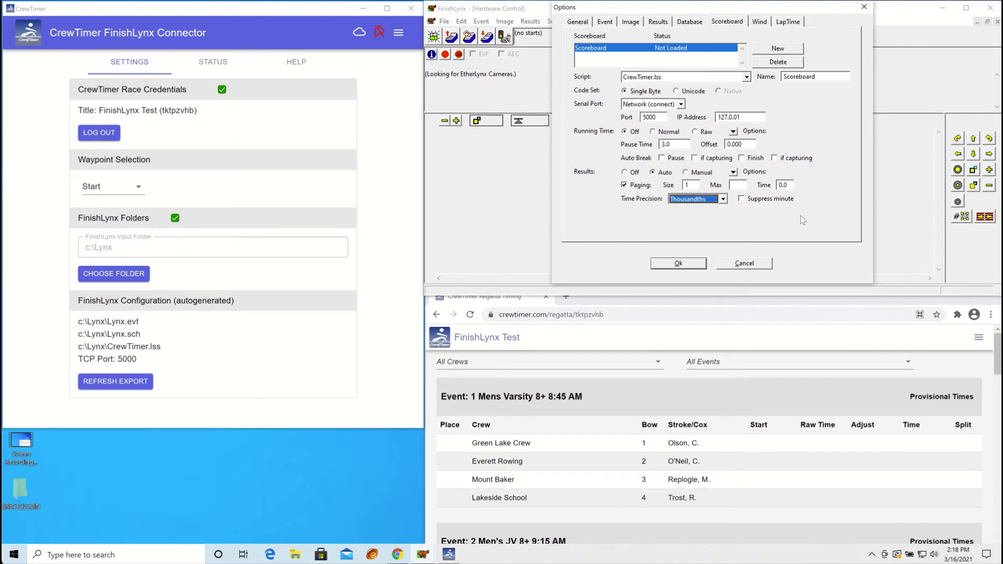
pyautogui.click(687, 263)
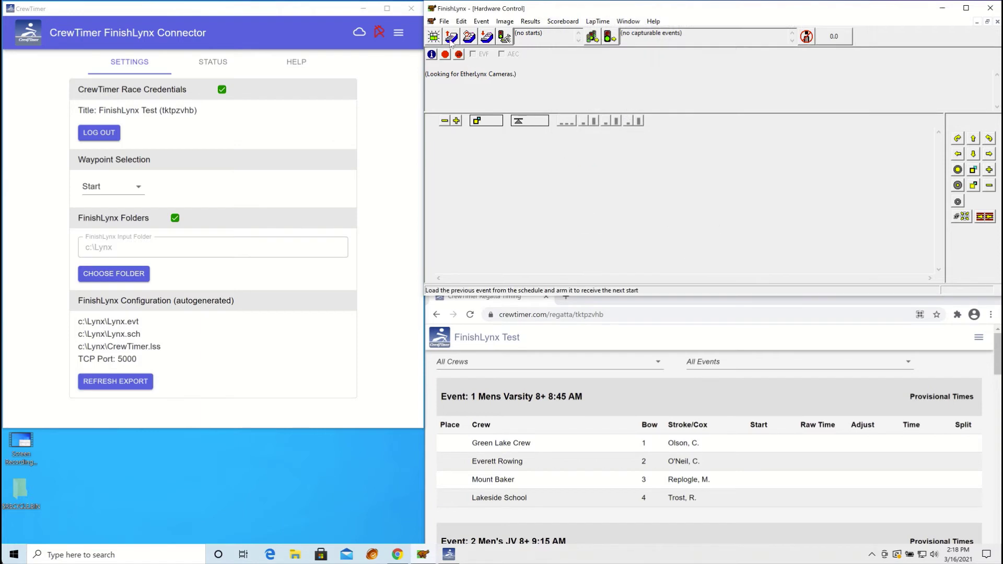
# - Exit and relaunch FinishLynx, dismissing the serial port error, to apply the scoreboard settings
pyautogui.click(445, 23)
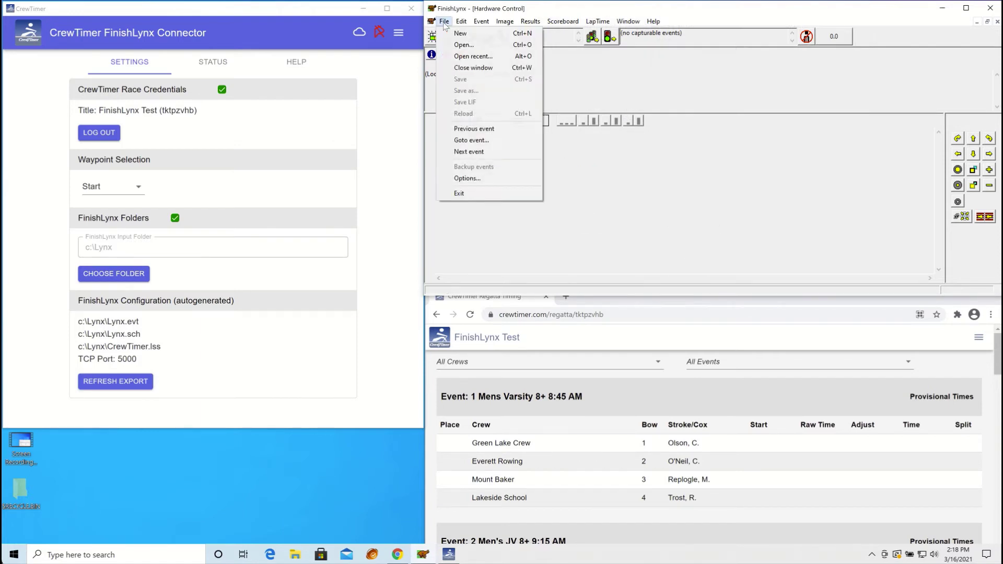
pyautogui.click(478, 194)
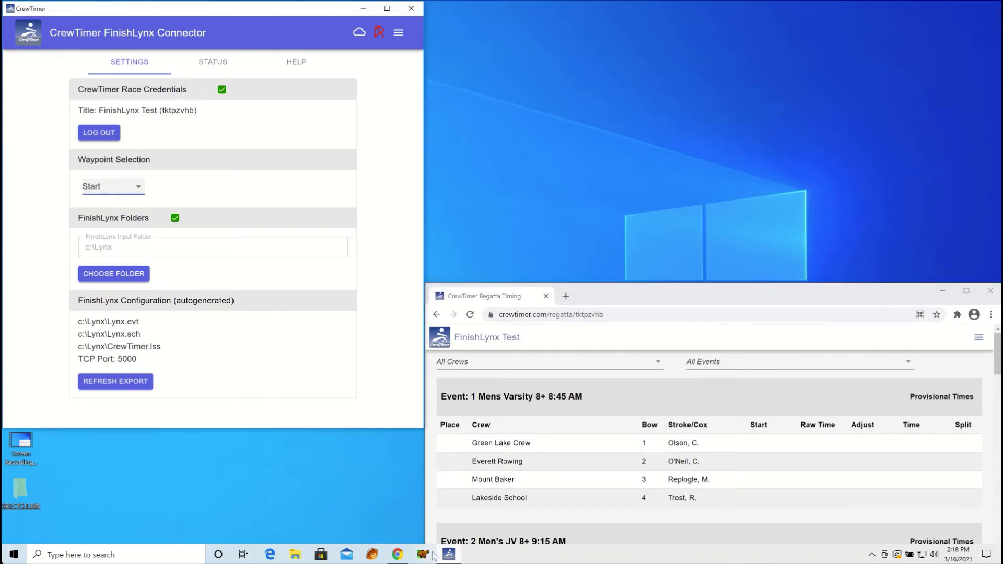
pyautogui.click(423, 555)
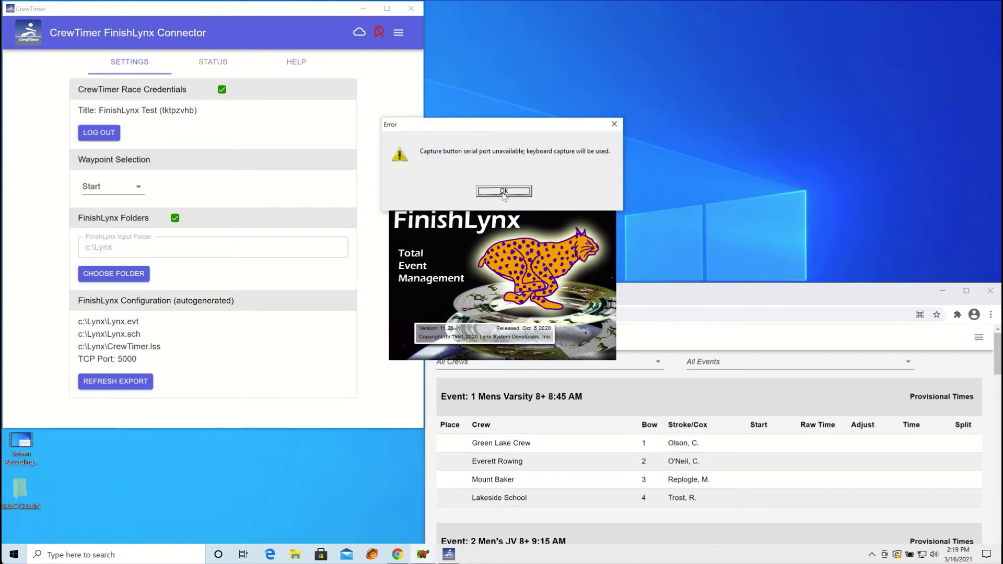
pyautogui.click(504, 190)
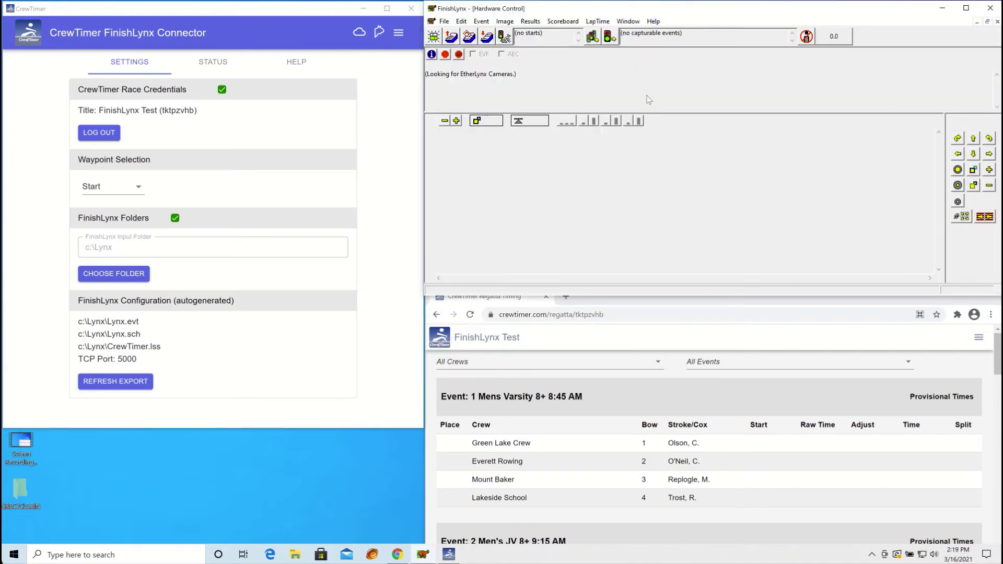
pyautogui.moveTo(380, 35)
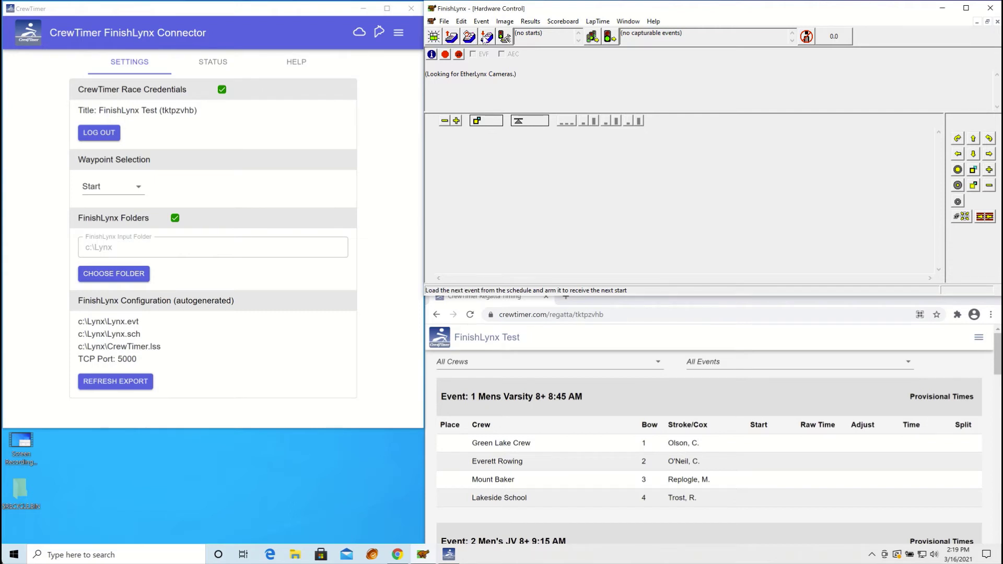
# - Load the next scheduled event, 1 Mens Varsity 8+, and enter 2:19:30.111 as the time for lane 1
pyautogui.click(486, 38)
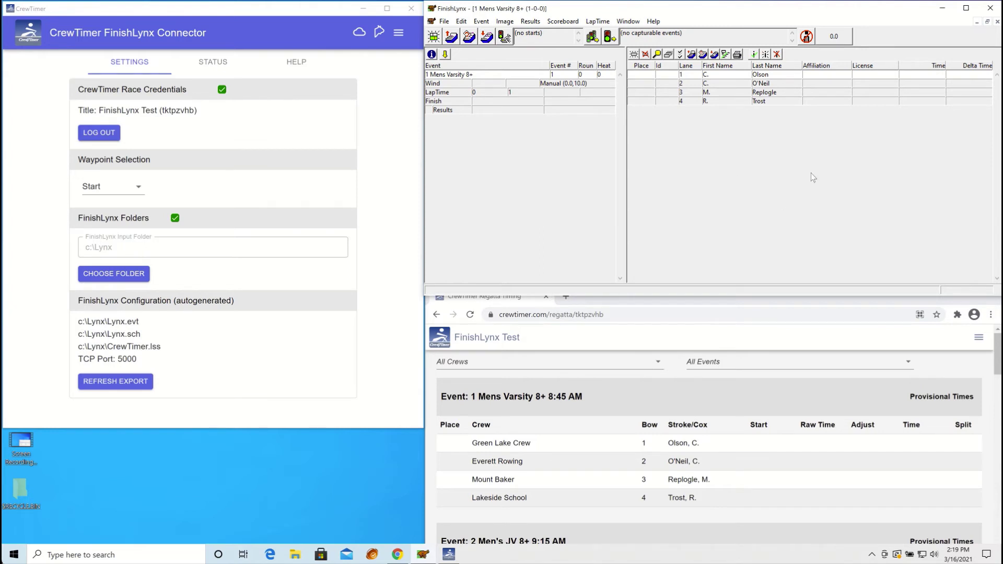
pyautogui.click(908, 75)
pyautogui.write('2:10')
pyautogui.write('9')
pyautogui.write(':3')
pyautogui.write('0')
pyautogui.write('.111')
pyautogui.press('Return')
# - Show the connector's status list and enter 2:19:31.222 as the FinishLynx time for lane 2
pyautogui.click(211, 64)
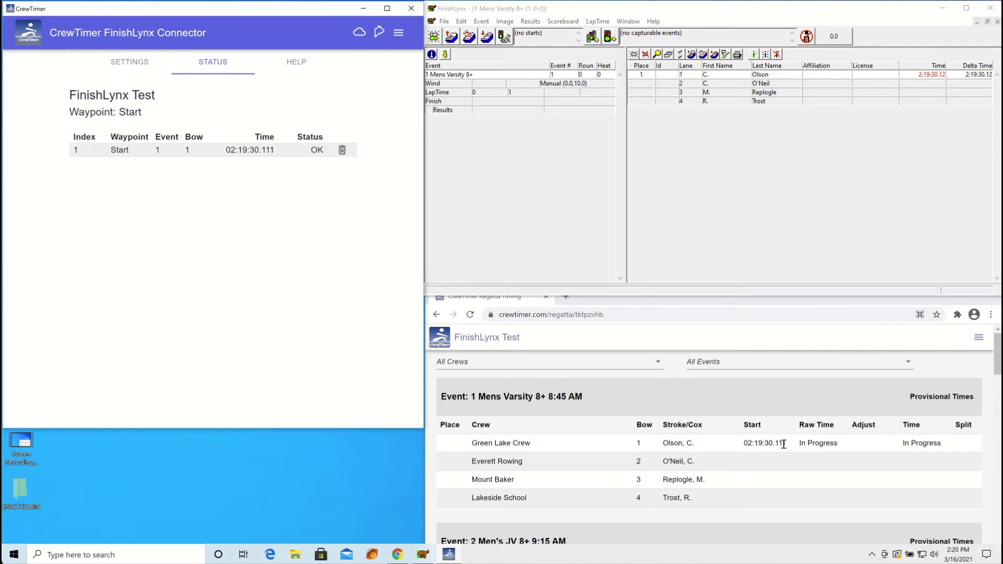
pyautogui.click(931, 89)
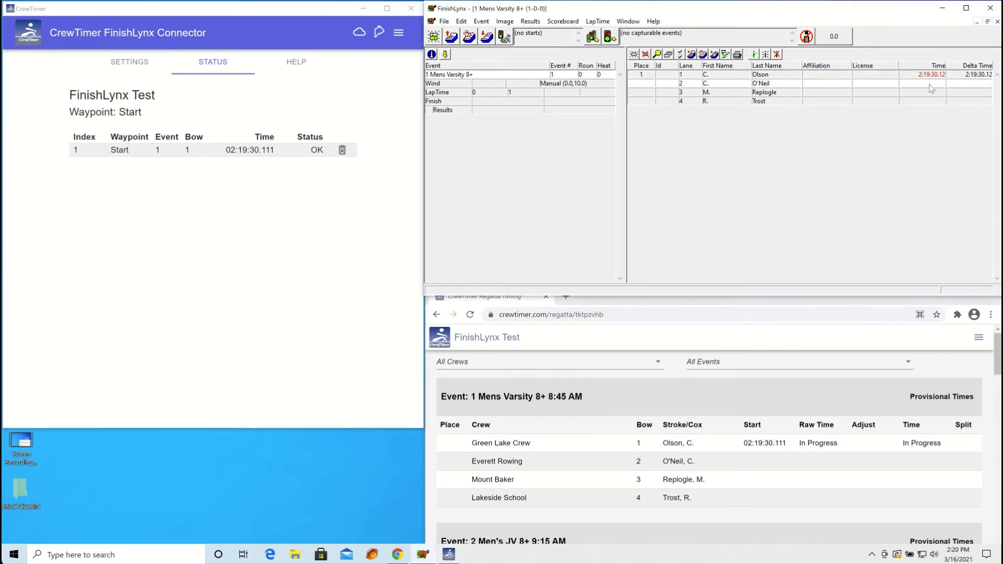
pyautogui.click(930, 85)
pyautogui.write('2:19:31.22')
pyautogui.press('Return')
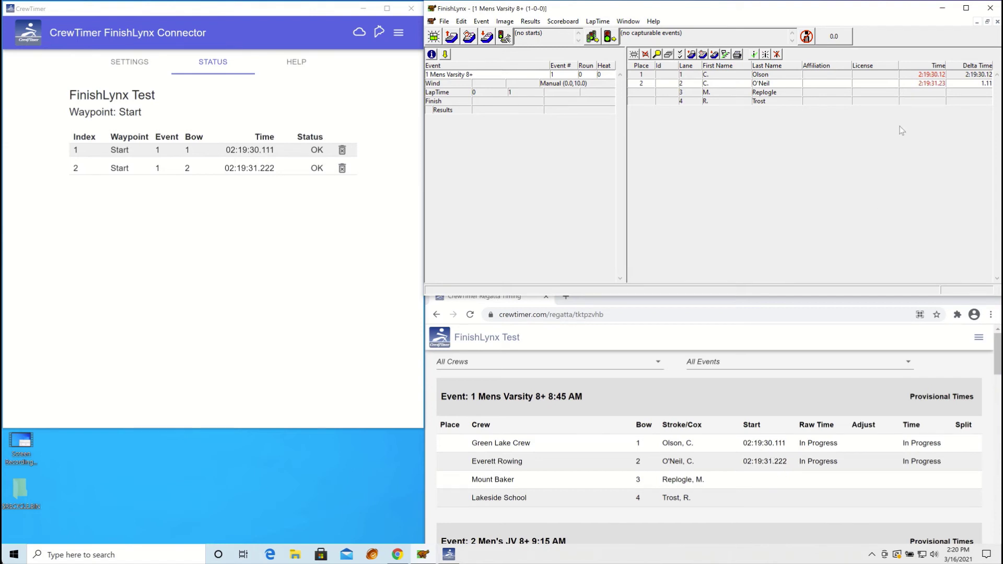
# - Enter 2:19:32.222 as the FinishLynx time for lane 3
pyautogui.click(933, 93)
pyautogui.click(931, 92)
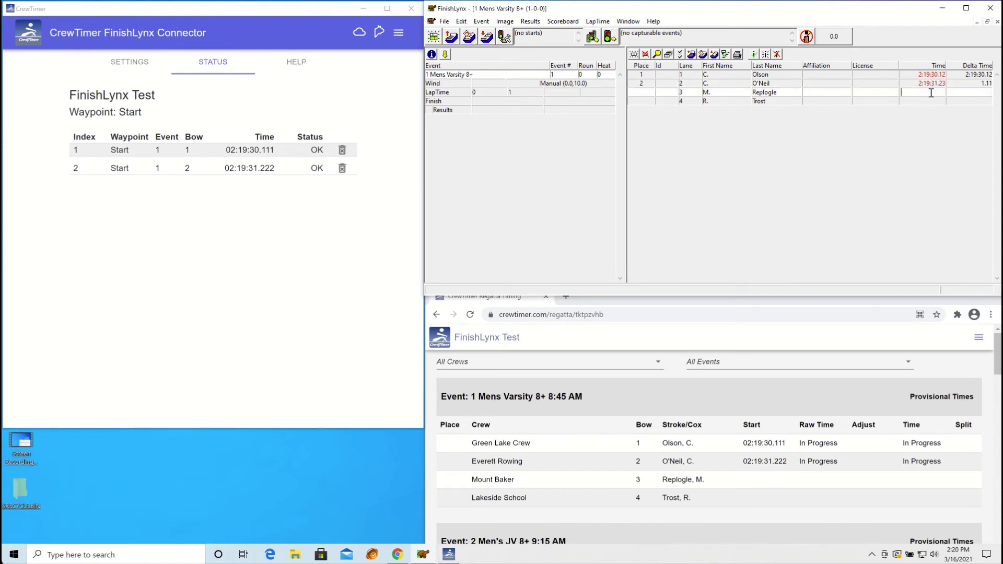
pyautogui.write('2:19:32.222')
pyautogui.press('Return')
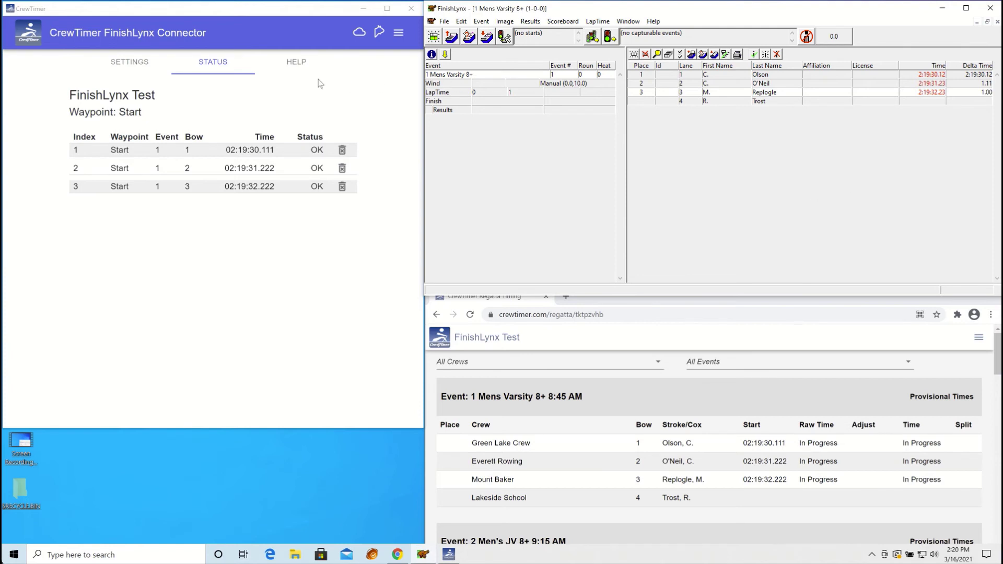
# - Close the CrewTimer connector and enter 2:19:33.222 as the FinishLynx time for lane 4 while it is offline
pyautogui.click(412, 8)
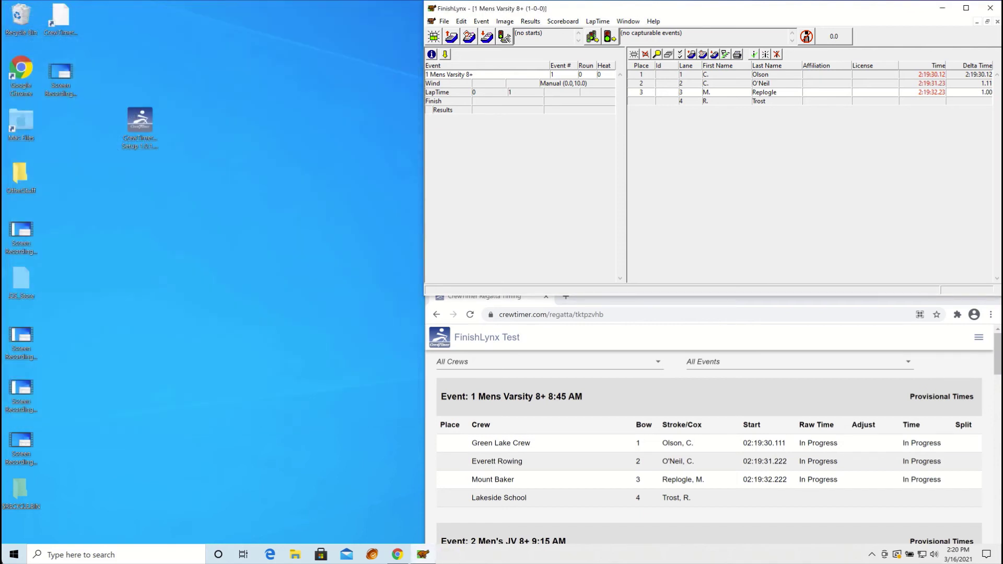
pyautogui.click(936, 102)
pyautogui.click(933, 100)
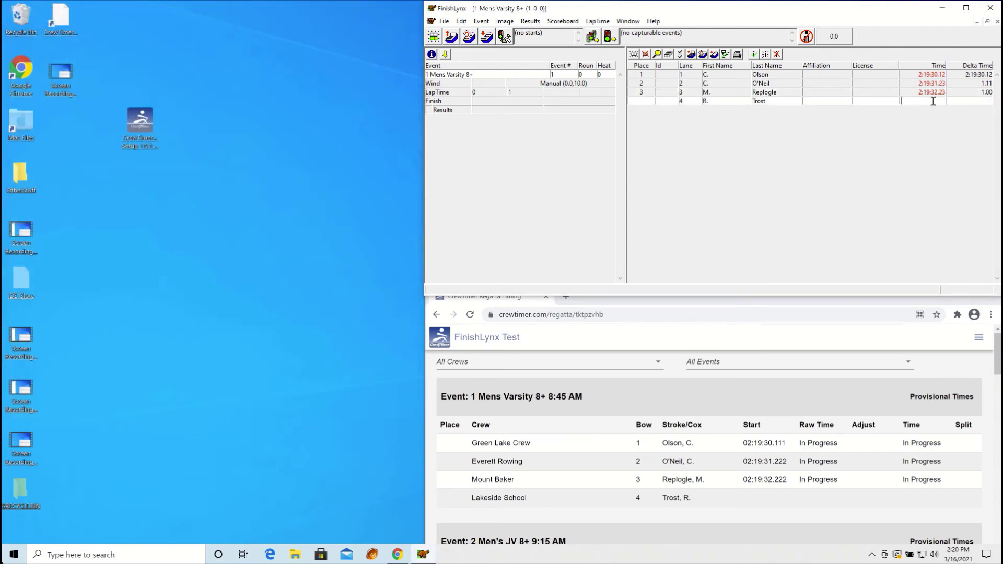
pyautogui.write('2:19:33.222')
pyautogui.press('Return')
# - Relaunch CrewTimerConnect, show its status list, and move and resize its window to fit beside FinishLynx and the regatta page
pyautogui.click(14, 554)
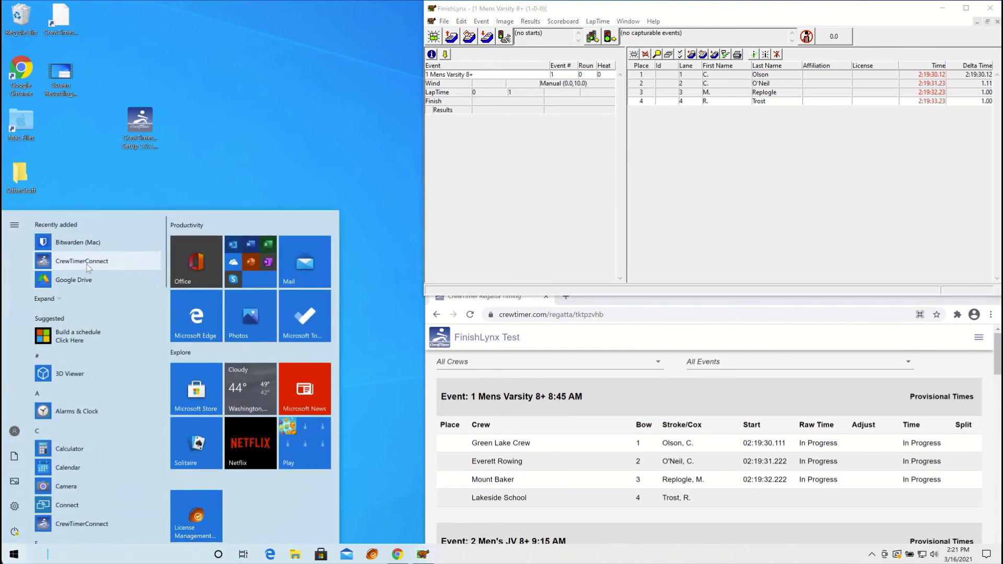
pyautogui.click(84, 260)
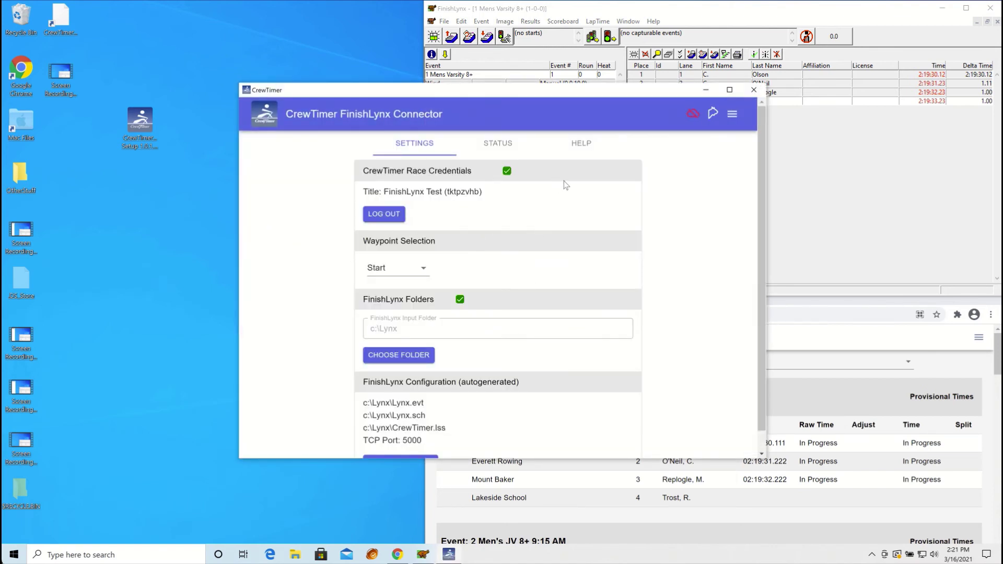
pyautogui.click(498, 144)
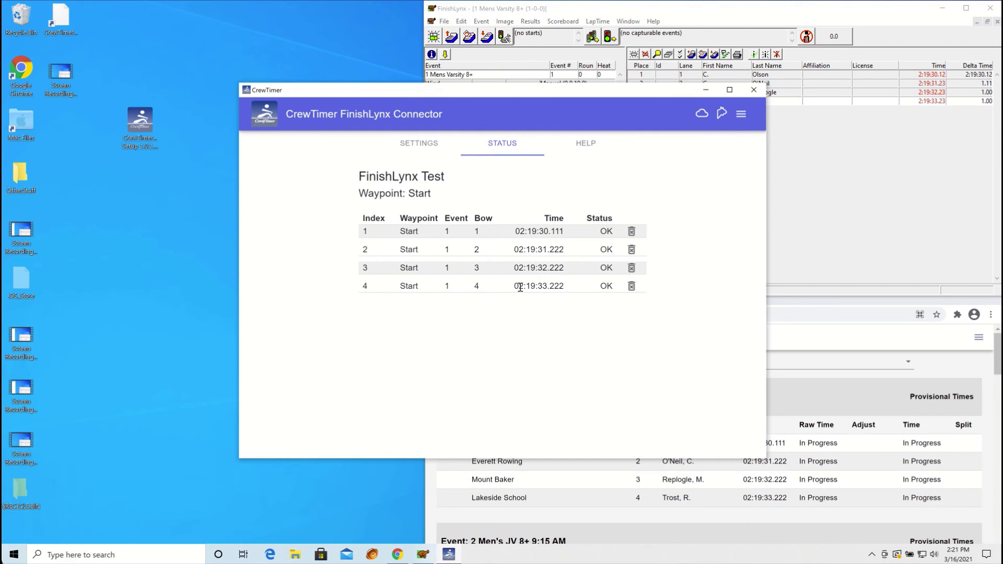
pyautogui.moveTo(597, 99); pyautogui.dragTo(360, 15)
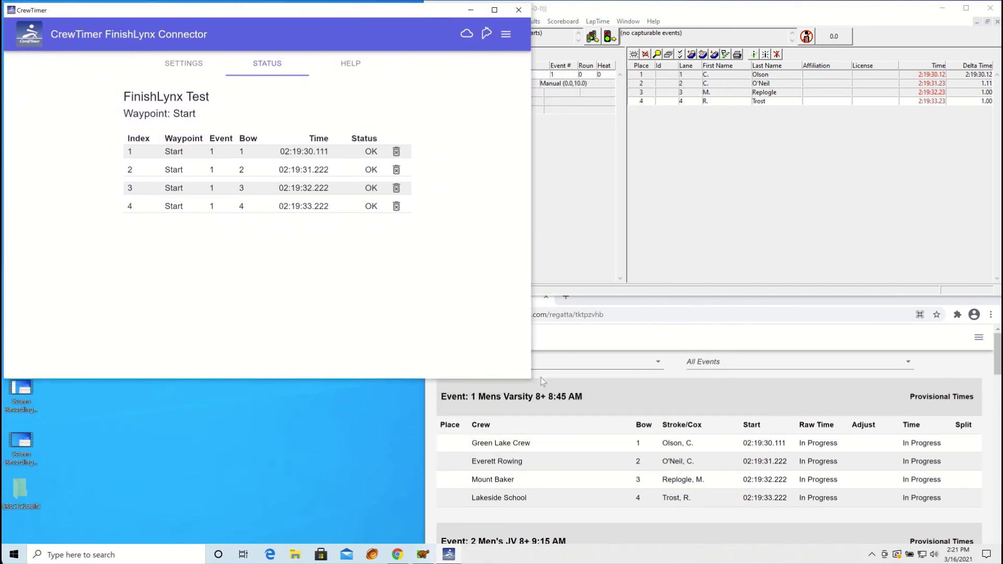
pyautogui.moveTo(529, 377); pyautogui.dragTo(421, 466)
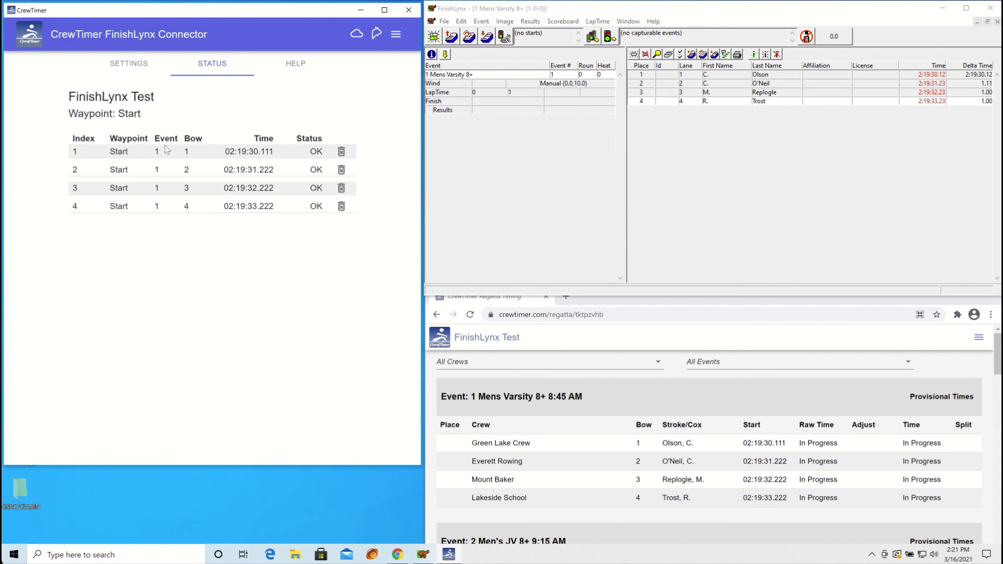
# - Delete the bow 4 start time from the connector's status list and restore it
pyautogui.click(341, 207)
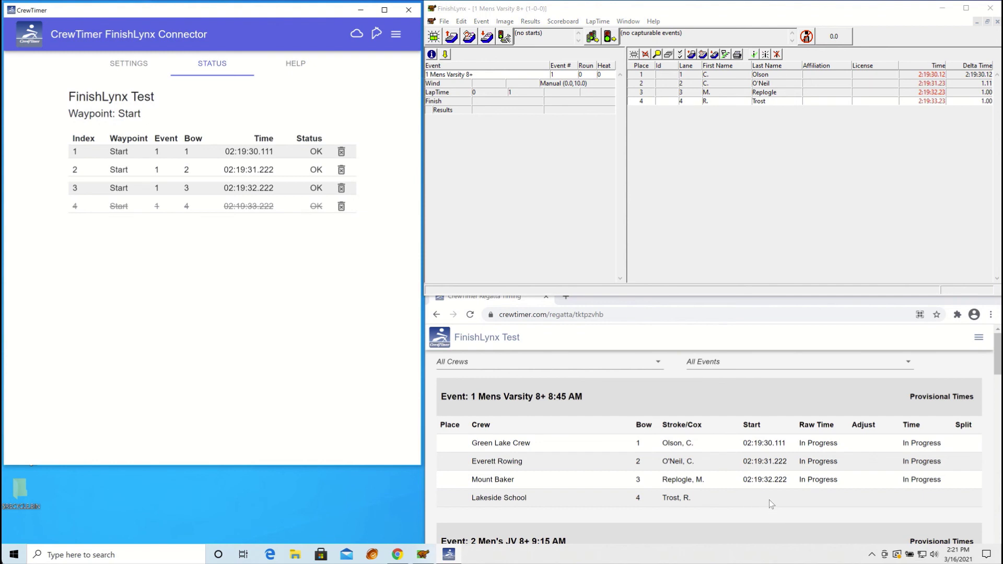
pyautogui.click(341, 206)
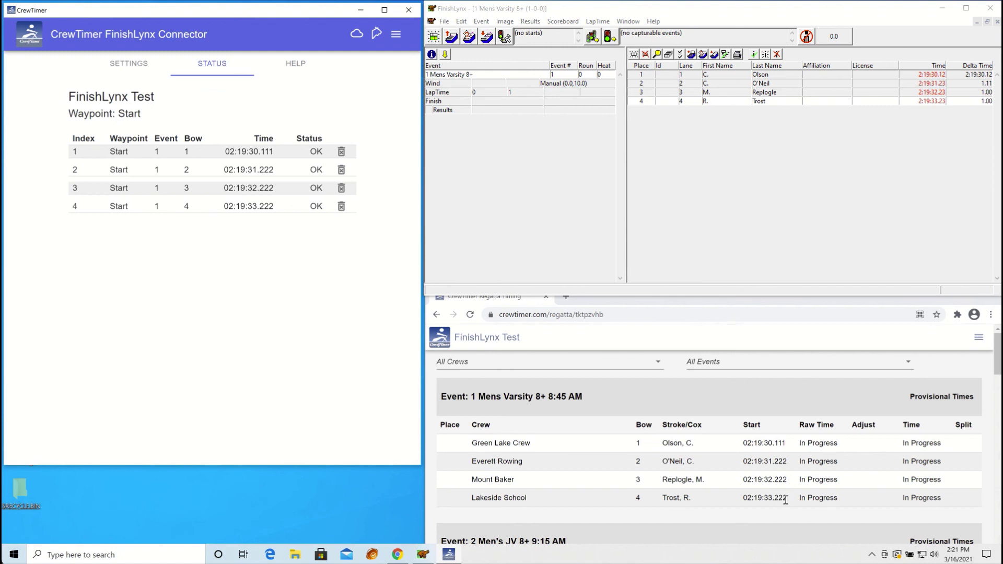
# - Change the lane 4 time in FinishLynx to 2:19:40.222
pyautogui.doubleClick(933, 101)
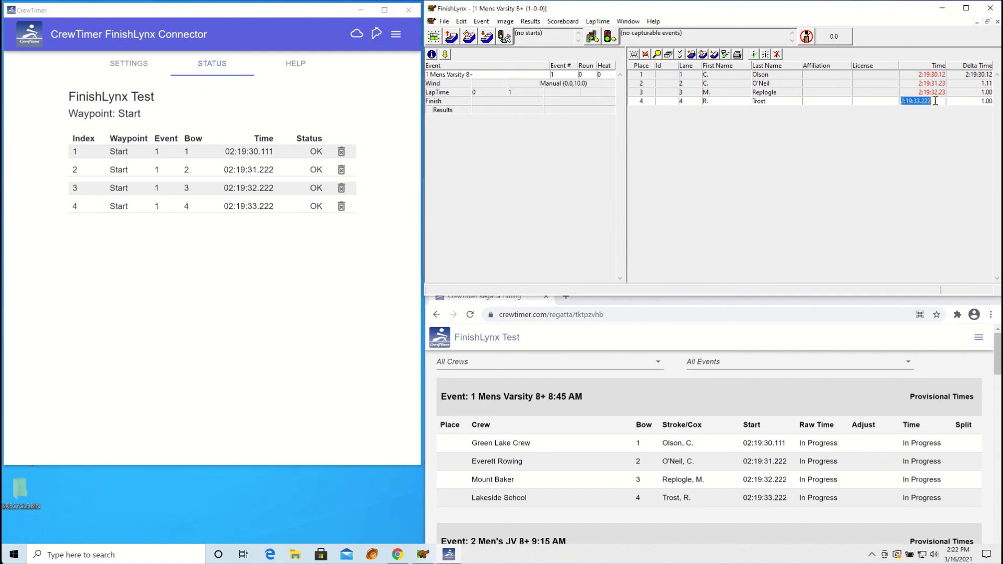
pyautogui.click(920, 101)
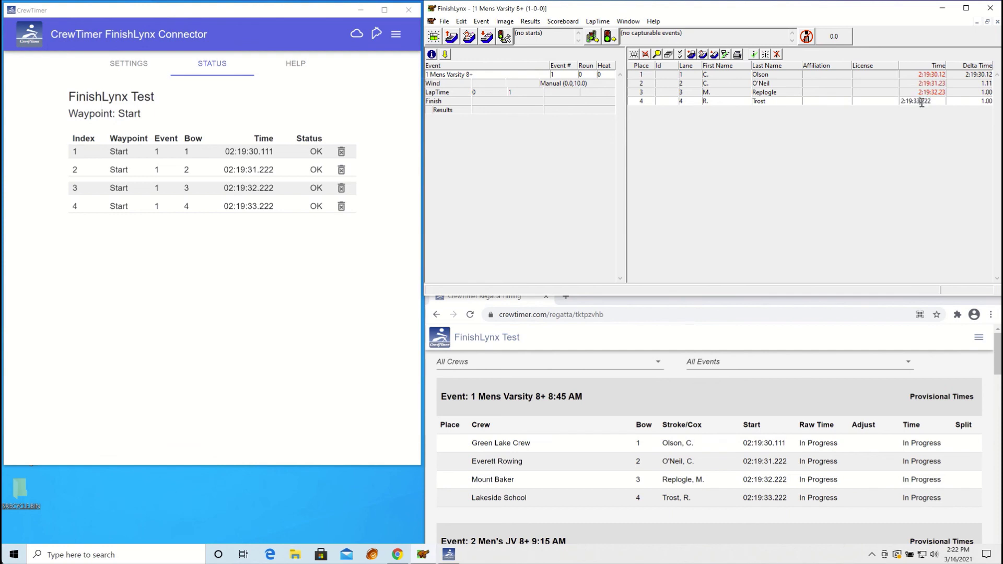
pyautogui.press('BackSpace')
pyautogui.press('BackSpace')
pyautogui.write('40')
pyautogui.press('Return')
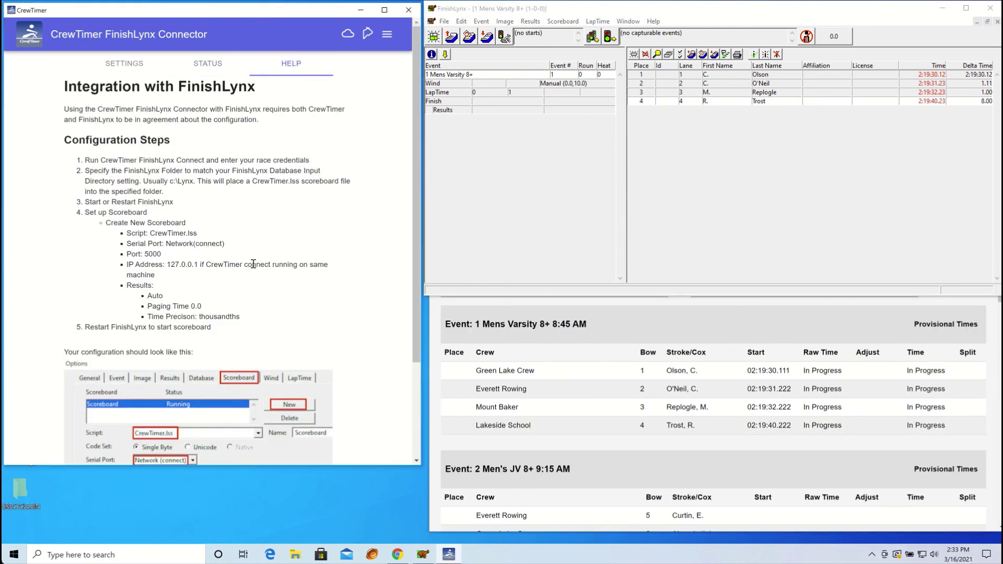
# - Review the connector's help page for the FinishLynx configuration steps and the example scoreboard settings
pyautogui.scroll(-3, 310, 307)
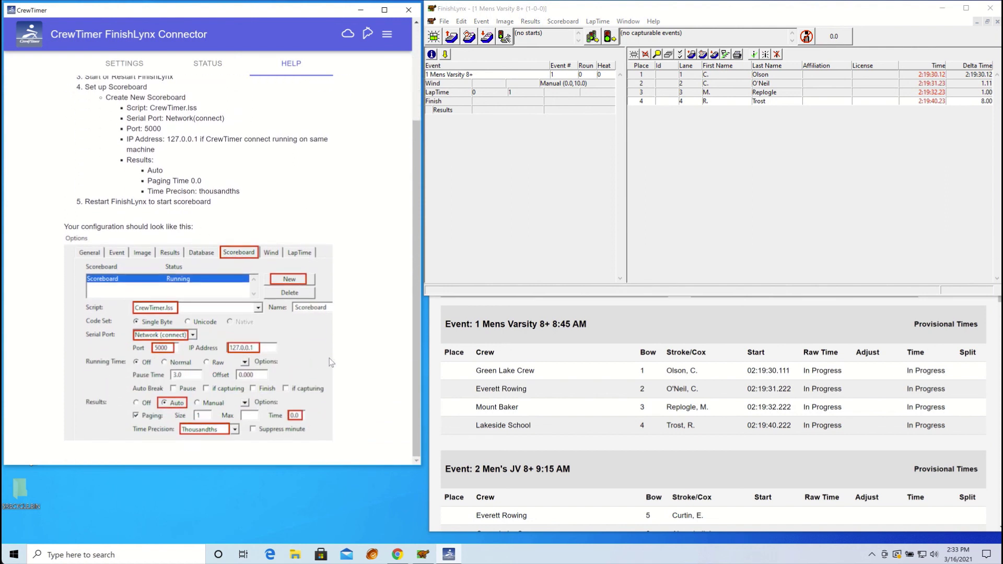
pyautogui.scroll(3, 340, 330)
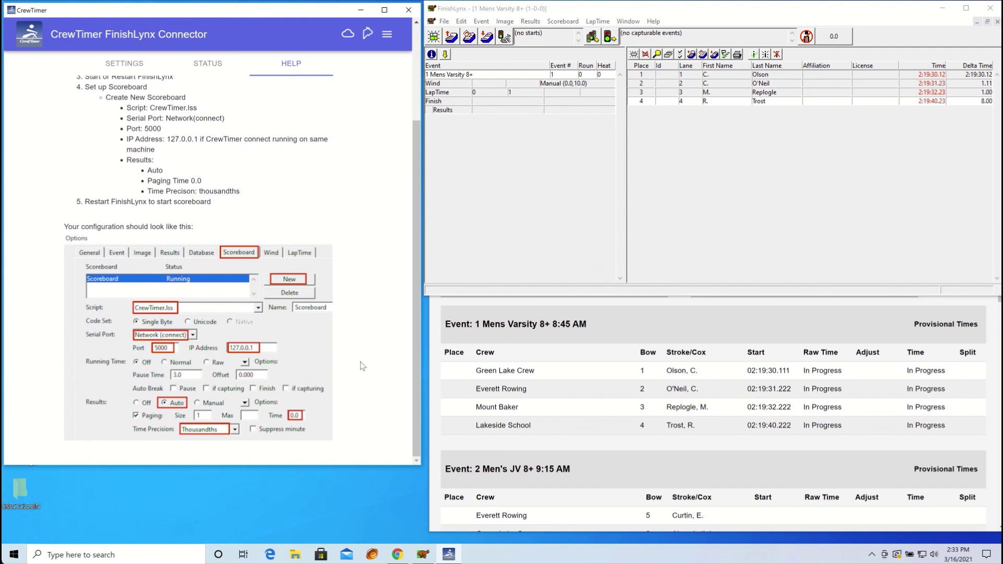